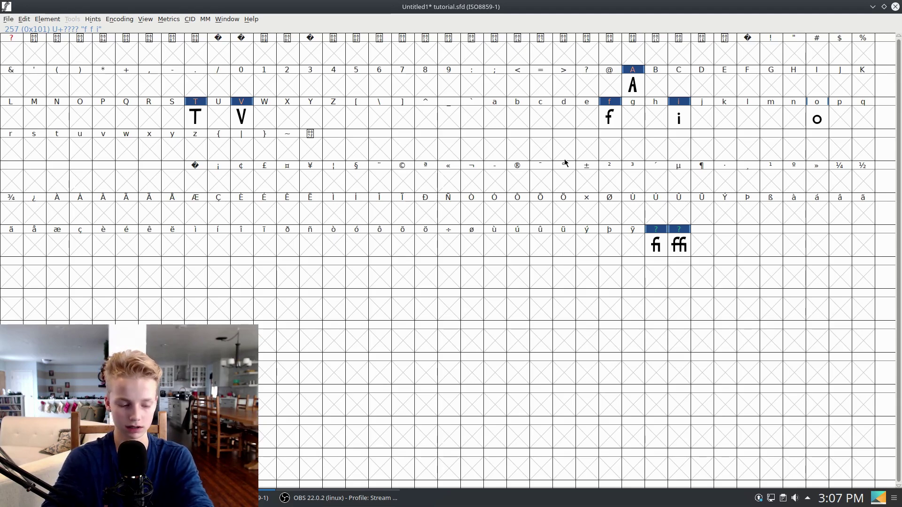
# Step: Select all glyphs and open the Validation > Find Problems dialog
pyautogui.hotkey('ctrl', 'a')
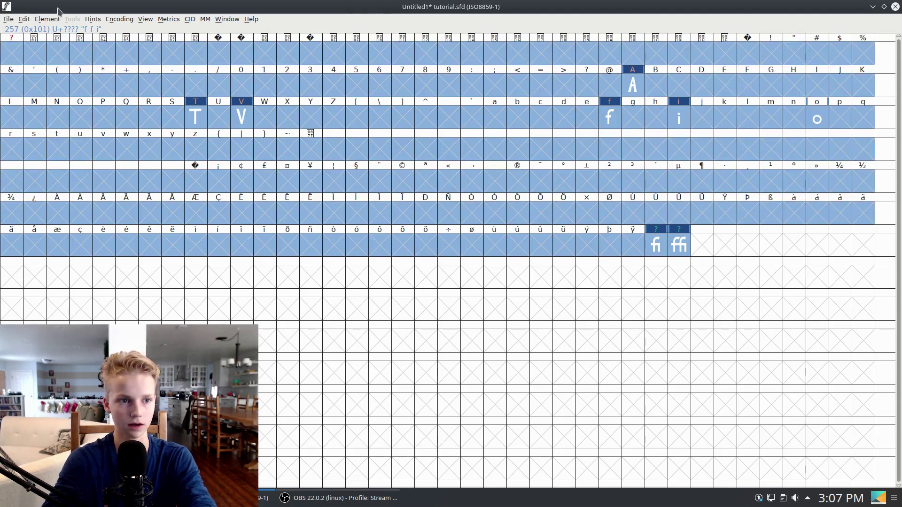
pyautogui.click(43, 22)
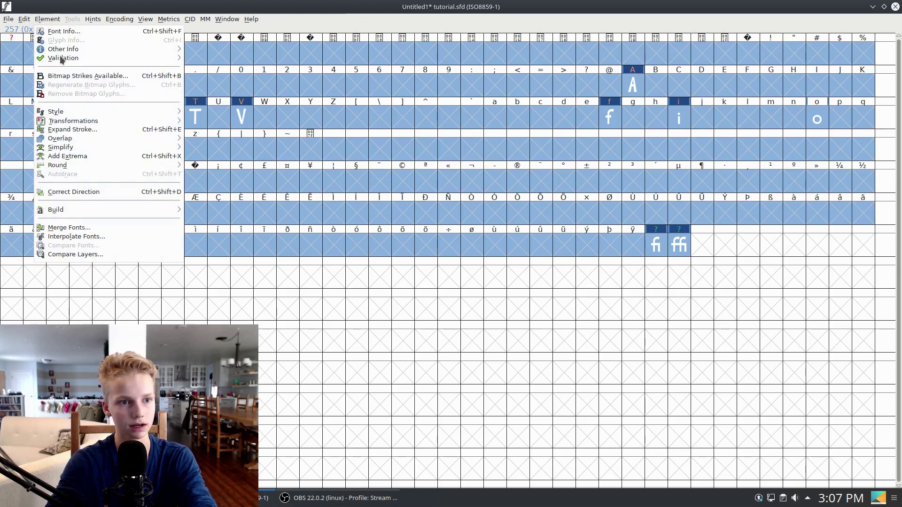
pyautogui.moveTo(62, 58)
pyautogui.click(251, 64)
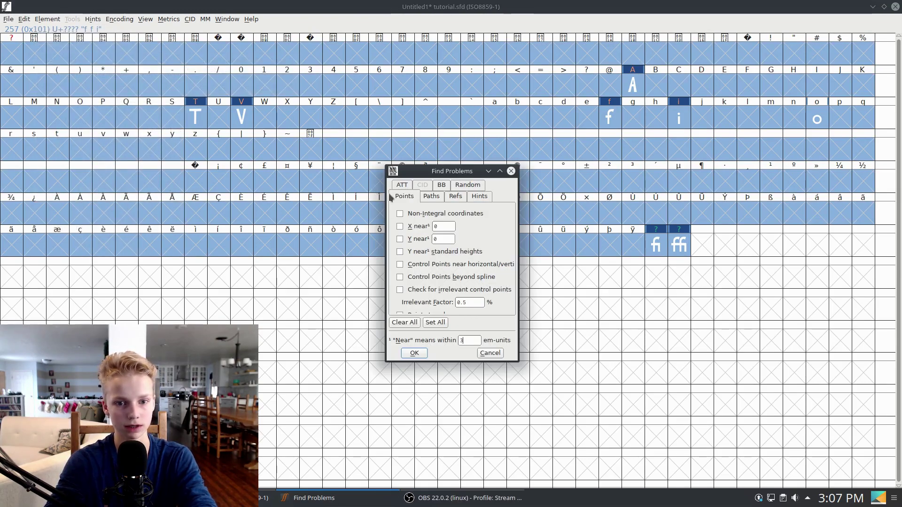
# Step: On the Paths tab, enable the Open Paths, Intersecting Paths and outermost-clockwise checks
pyautogui.click(430, 196)
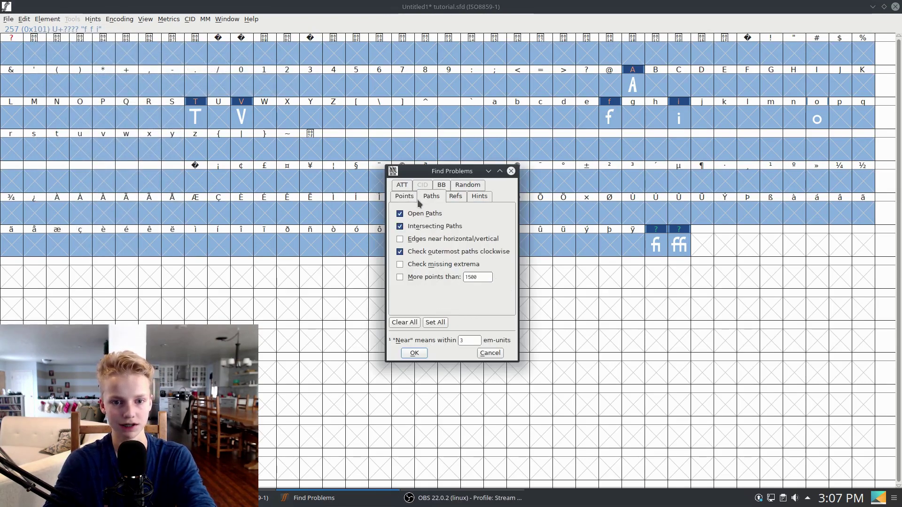
pyautogui.click(400, 214)
pyautogui.click(400, 227)
pyautogui.click(400, 252)
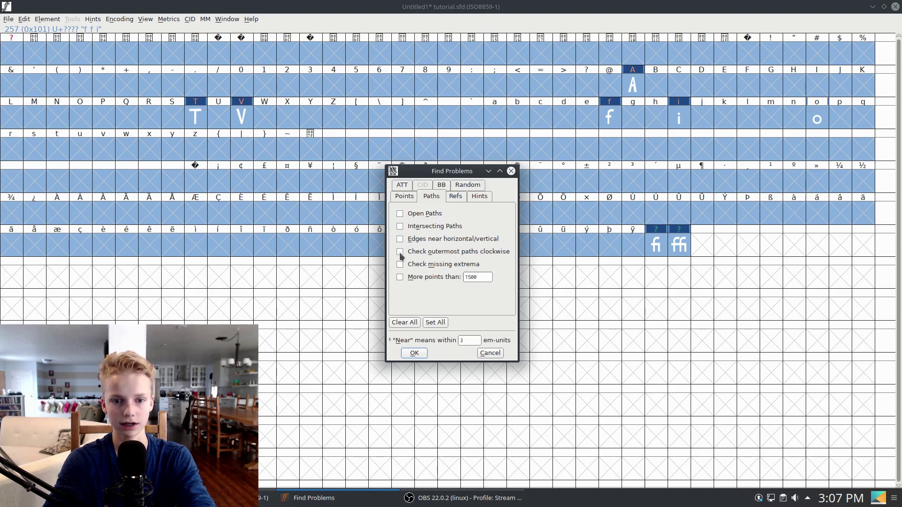
pyautogui.click(405, 197)
pyautogui.click(431, 197)
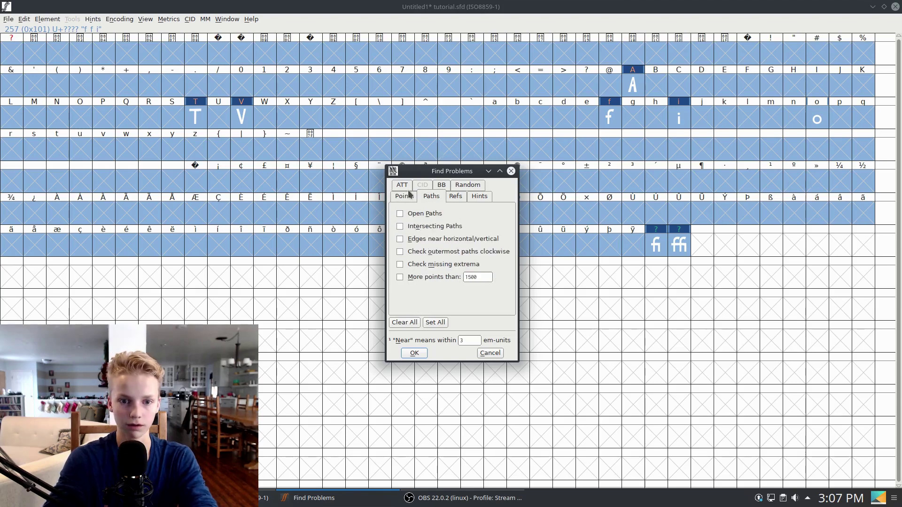
pyautogui.click(400, 215)
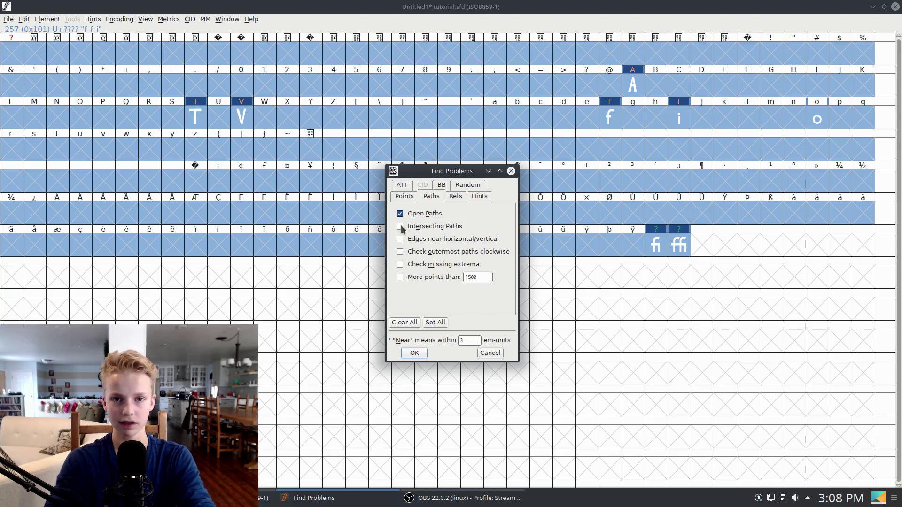
pyautogui.click(400, 227)
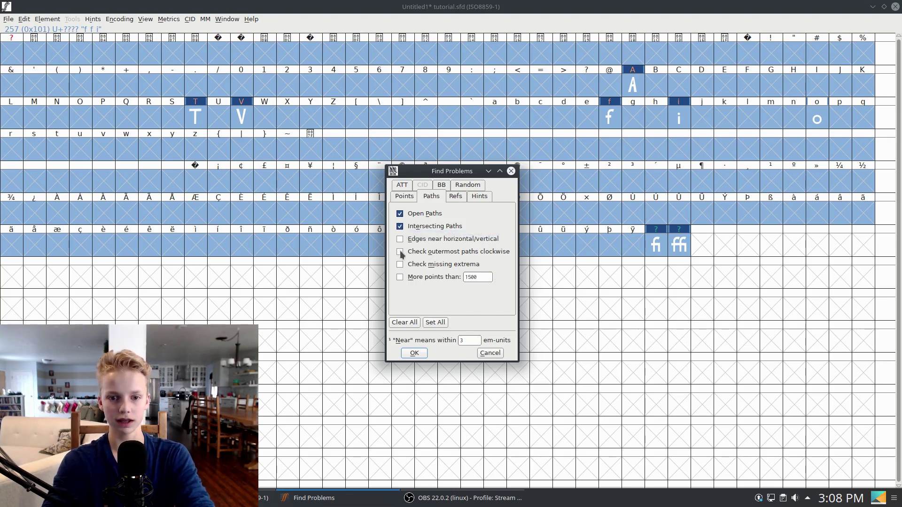
pyautogui.click(401, 252)
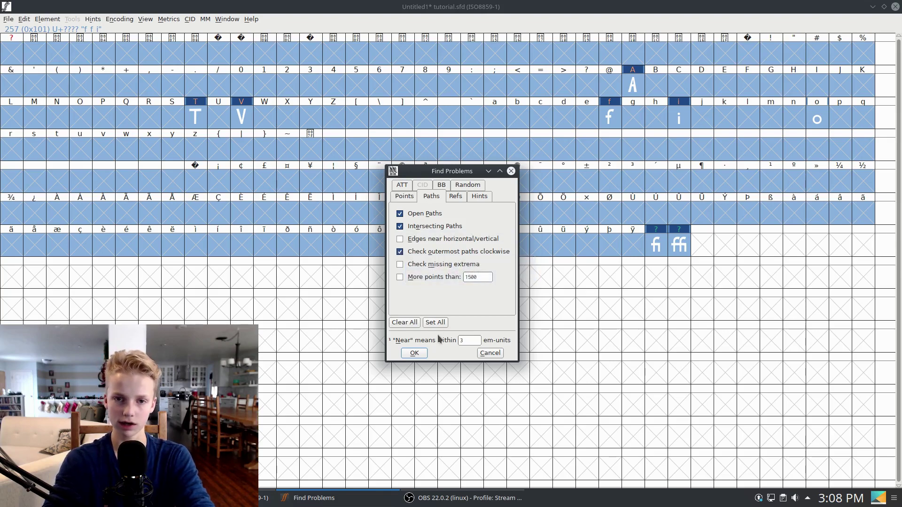
# Step: Review the Points, References, Hints and Random tabs, then run the checks on all glyphs
pyautogui.click(405, 197)
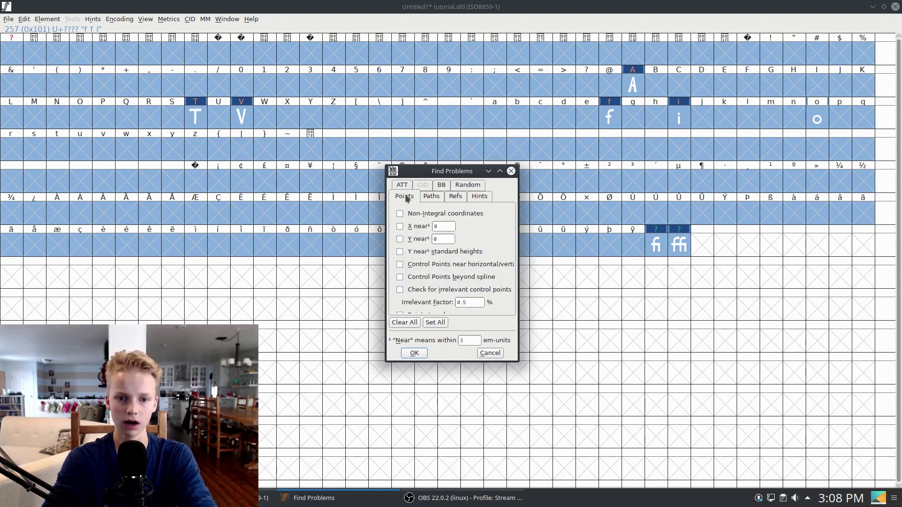
pyautogui.click(462, 199)
pyautogui.click(479, 197)
pyautogui.click(467, 184)
pyautogui.click(455, 185)
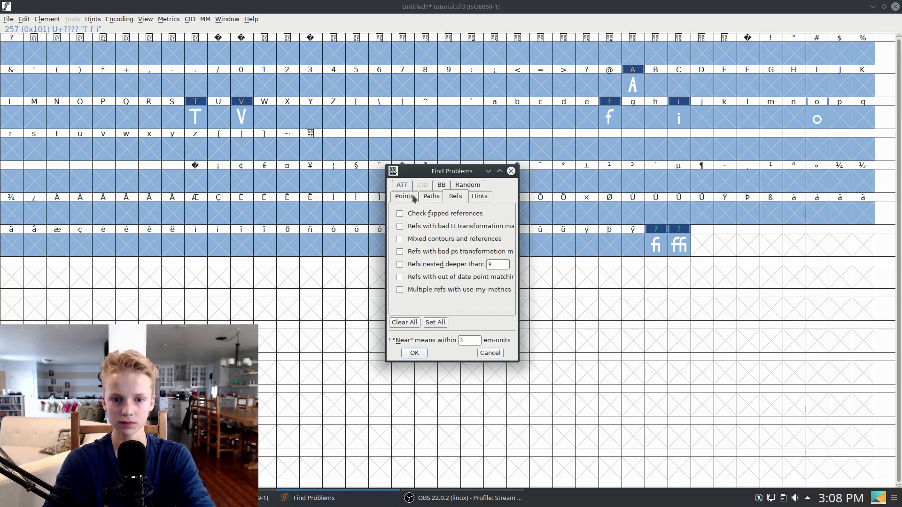
pyautogui.click(415, 199)
pyautogui.click(428, 198)
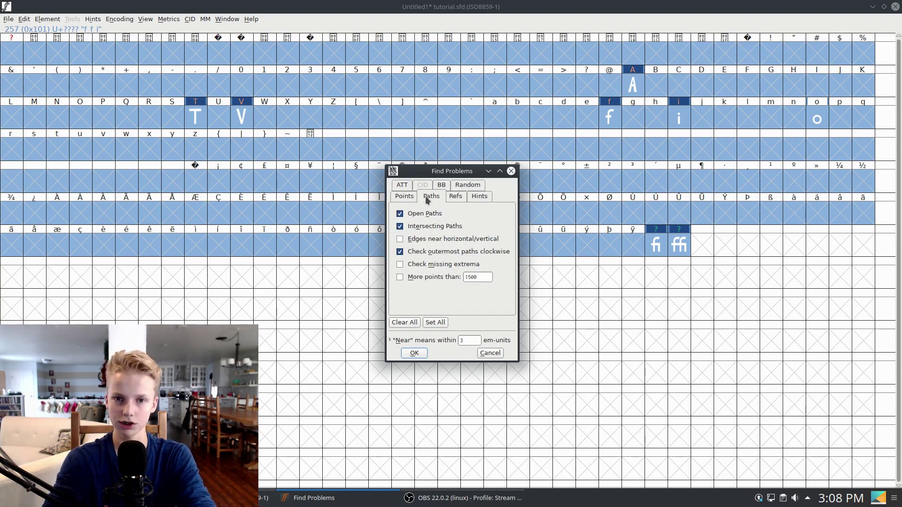
pyautogui.click(414, 353)
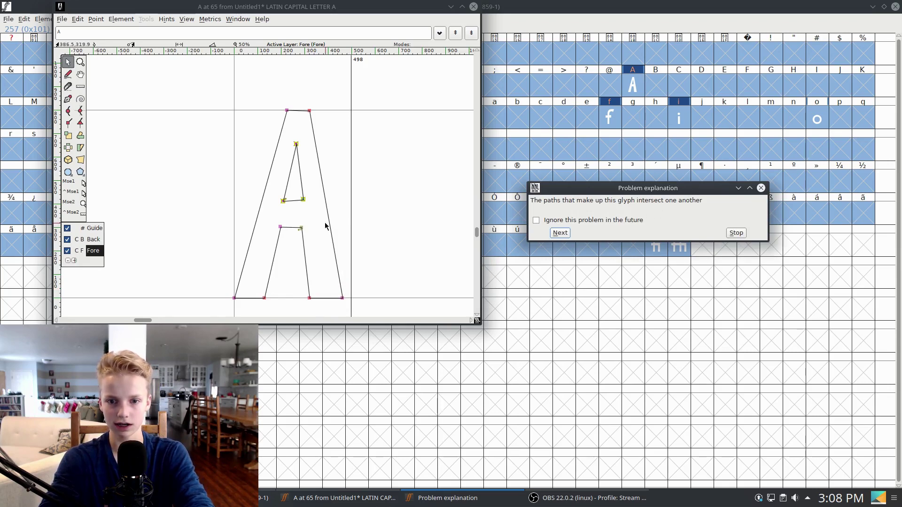
pyautogui.scroll(1, 283, 215)
pyautogui.scroll(-2, 284, 235)
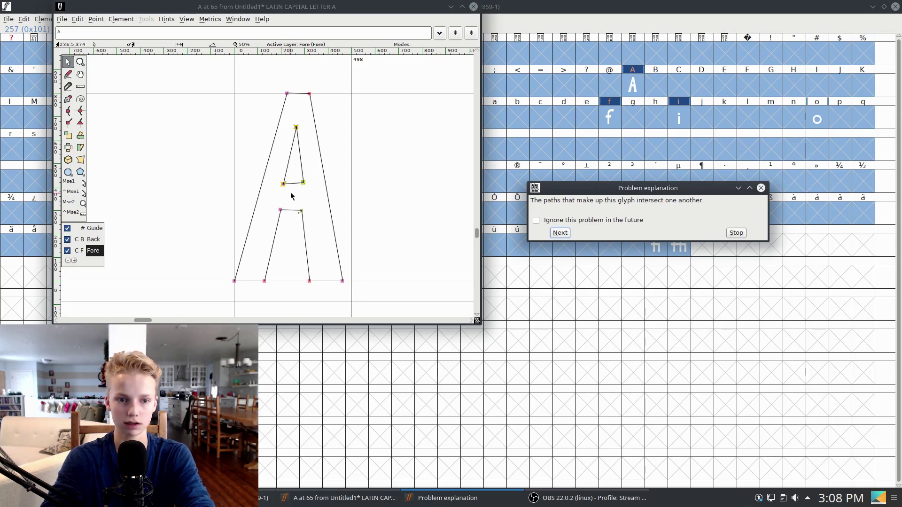
pyautogui.click(236, 190)
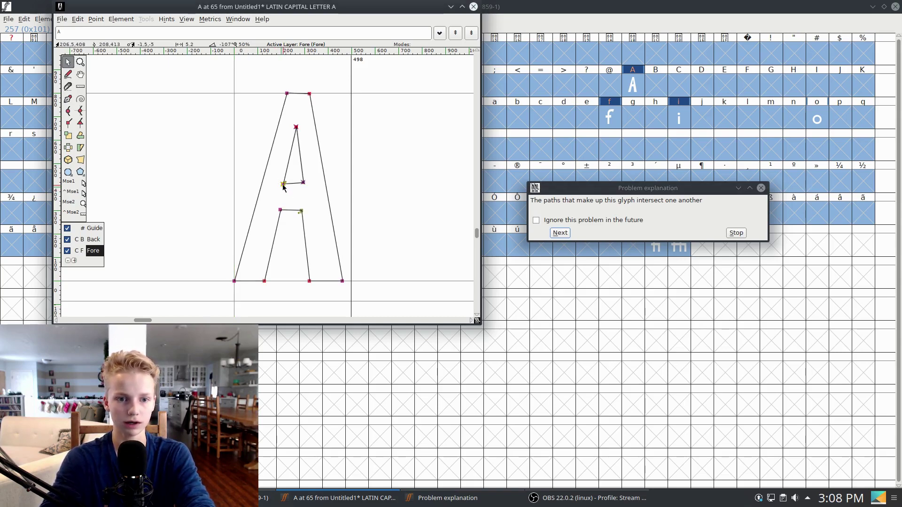
pyautogui.moveTo(272, 187); pyautogui.dragTo(305, 189)
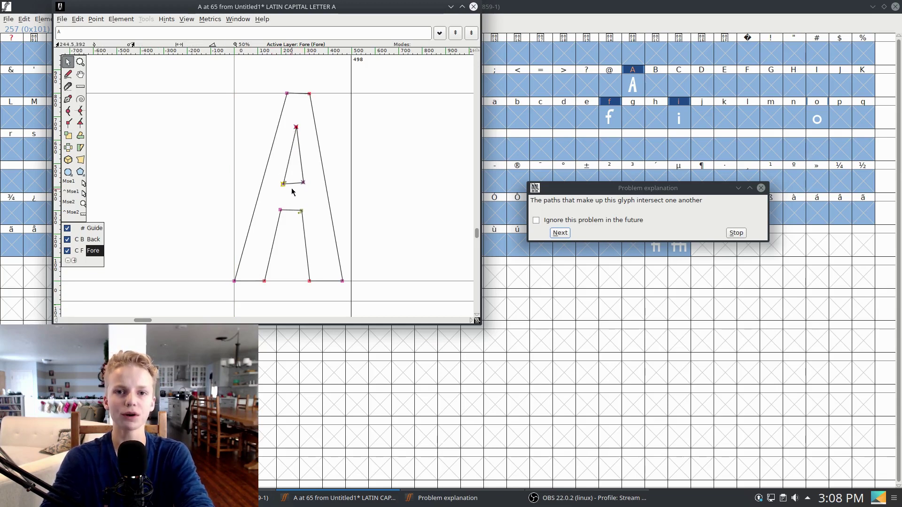
pyautogui.click(357, 183)
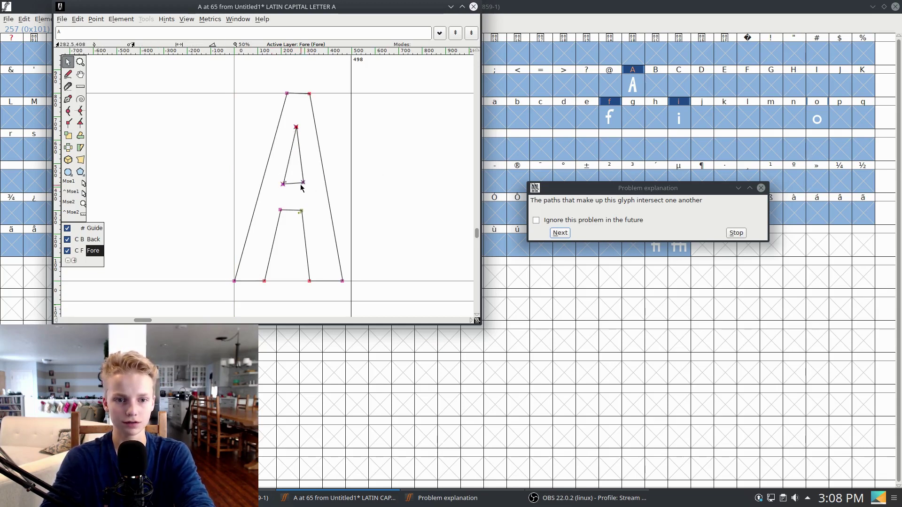
pyautogui.moveTo(303, 183); pyautogui.dragTo(338, 192)
pyautogui.hotkey('ctrl', 'z')
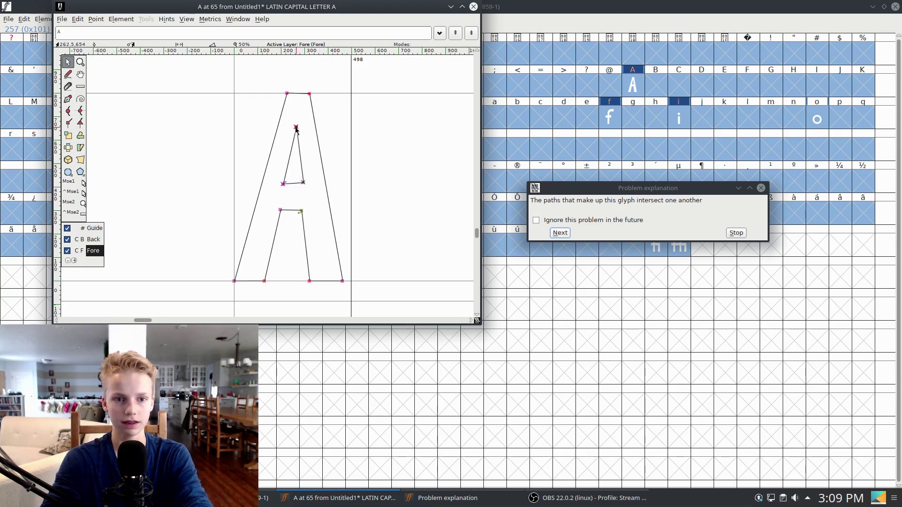
pyautogui.moveTo(298, 129); pyautogui.dragTo(314, 146)
pyautogui.hotkey('ctrl', 'z')
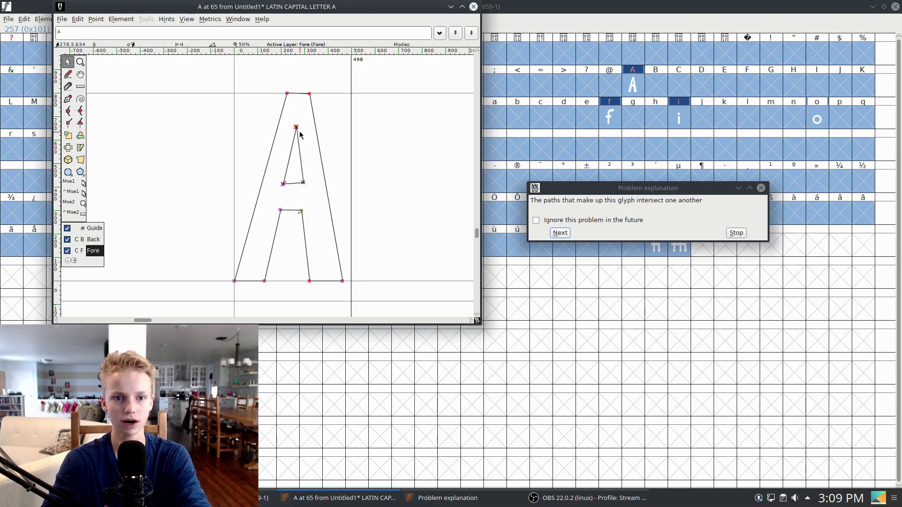
pyautogui.scroll(3, 300, 132)
# Step: Drag the right stroke's stray point down and merge it into the A outline
pyautogui.scroll(8, 287, 123)
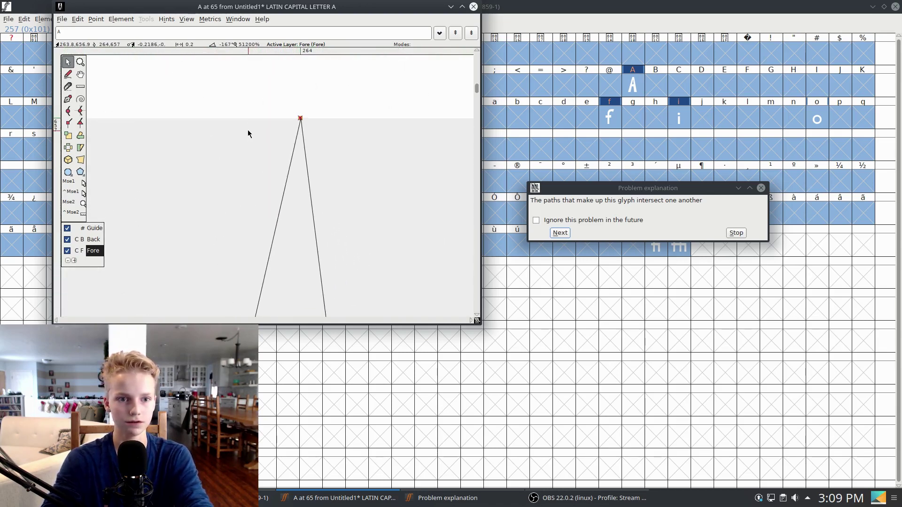
pyautogui.scroll(-5, 318, 115)
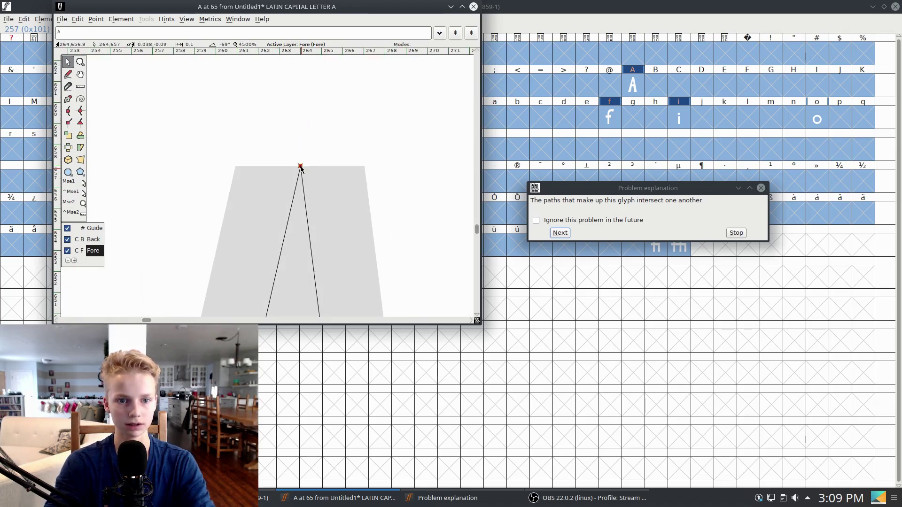
pyautogui.moveTo(301, 188); pyautogui.dragTo(356, 290)
pyautogui.rightClick(354, 290)
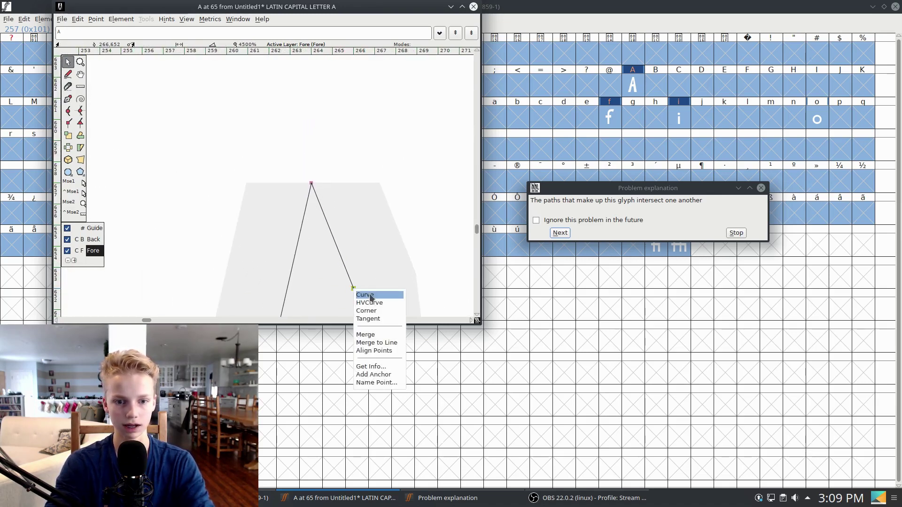
pyautogui.click(373, 335)
# Step: Move the stray midpoint up onto the A's apex and select the bottom-right corner point
pyautogui.scroll(-4, 345, 280)
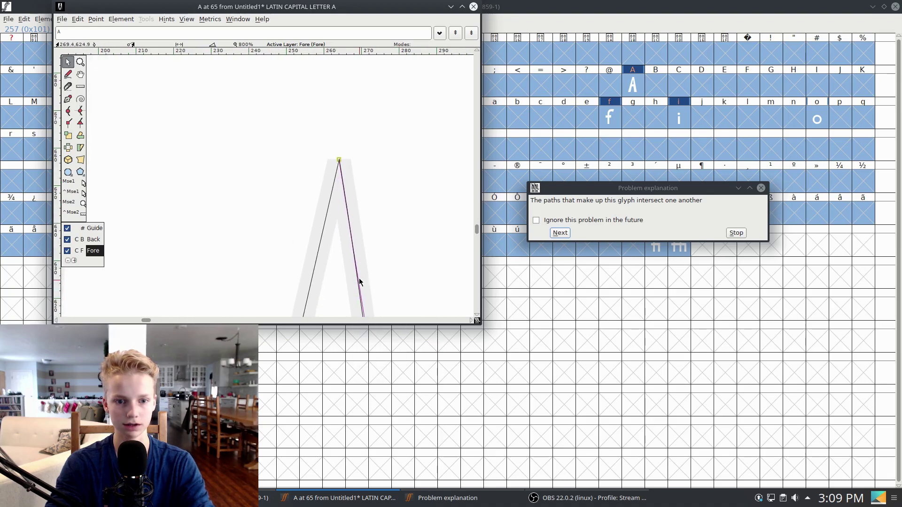
pyautogui.scroll(-1, 362, 266)
pyautogui.scroll(-1, 388, 251)
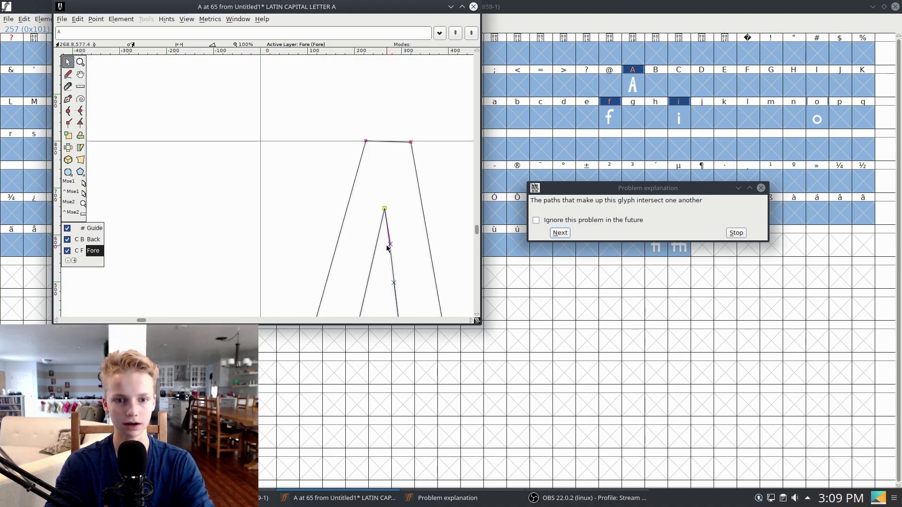
pyautogui.scroll(1, 384, 241)
pyautogui.scroll(-5, 408, 253)
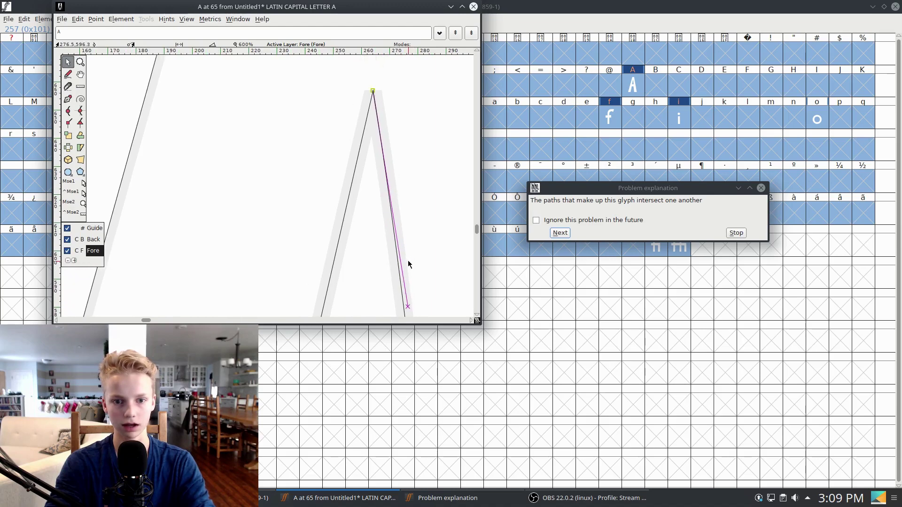
pyautogui.scroll(5, 407, 266)
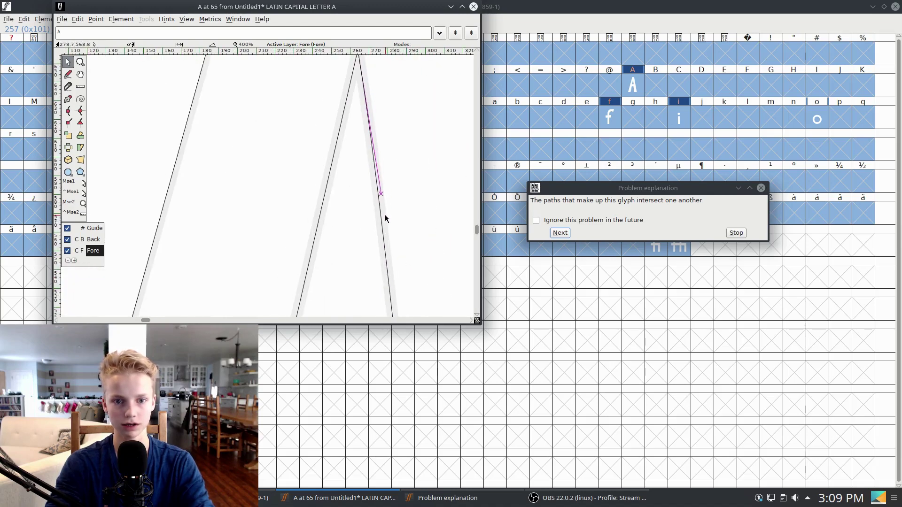
pyautogui.moveTo(381, 249)
pyautogui.mouseDown()
pyautogui.moveTo(376, 125)
pyautogui.moveTo(358, 103)
pyautogui.mouseUp()
pyautogui.scroll(-4, 399, 246)
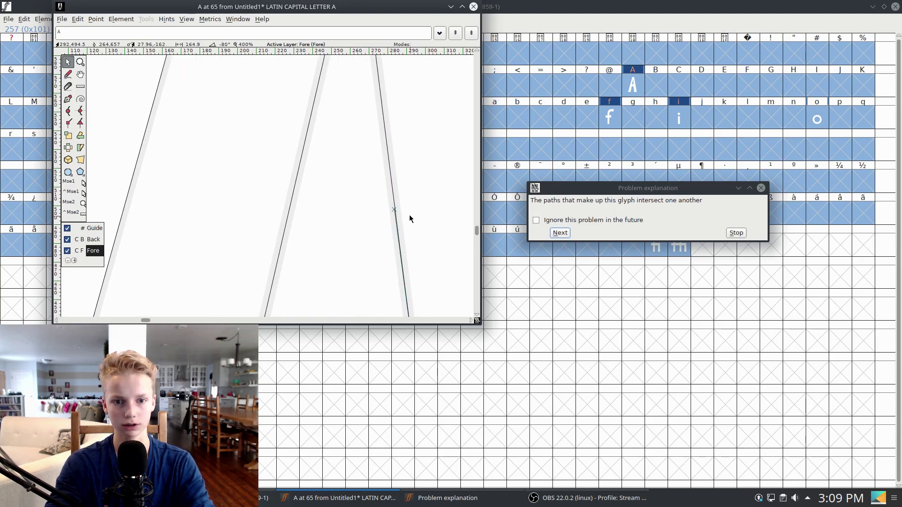
pyautogui.scroll(-2, 410, 216)
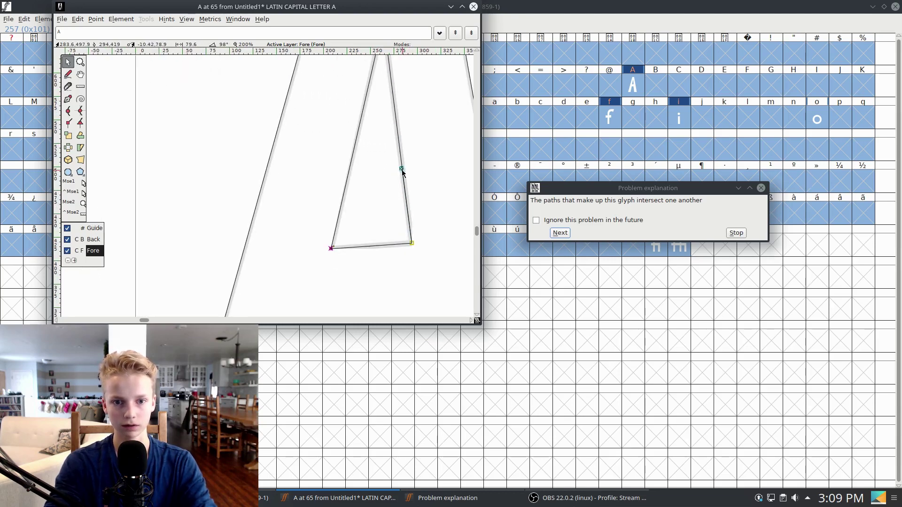
pyautogui.click(412, 244)
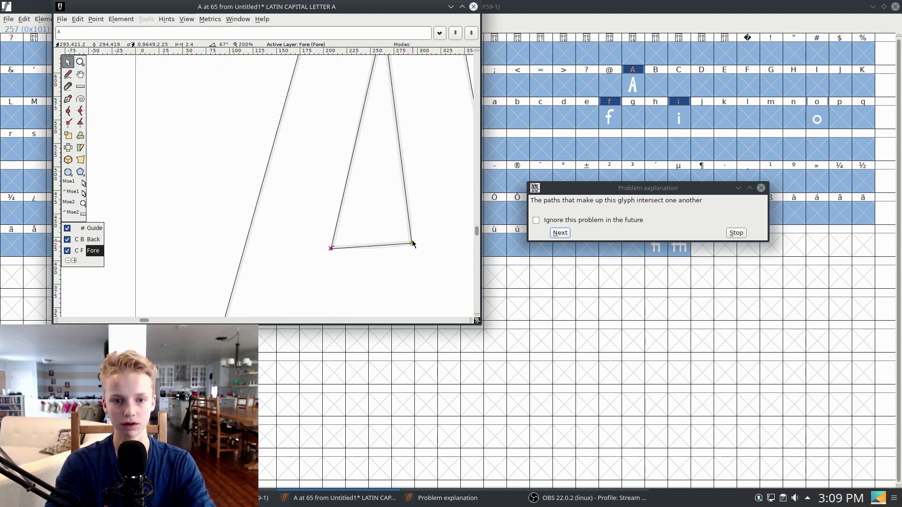
# Step: Advance past the intersecting-paths report in the Problem explanation window
pyautogui.scroll(-3, 414, 247)
pyautogui.scroll(2, 425, 247)
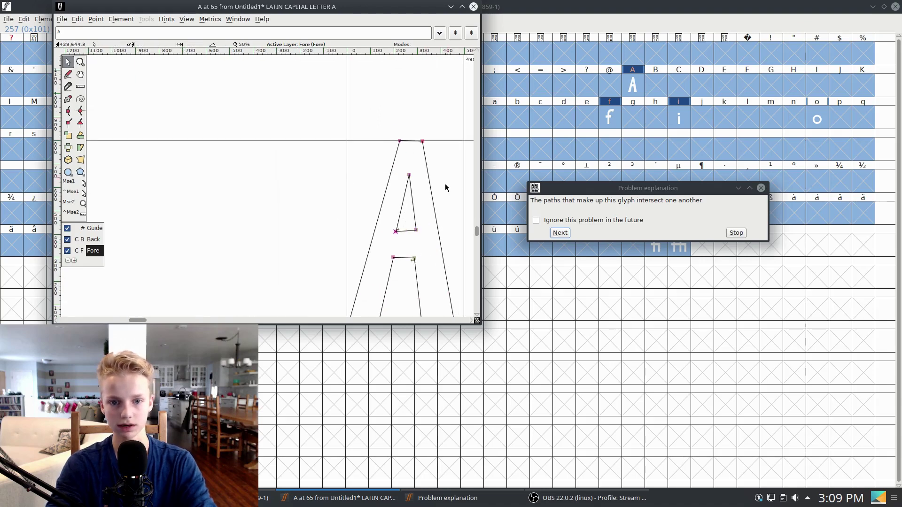
pyautogui.scroll(1, 411, 181)
pyautogui.scroll(-1, 343, 252)
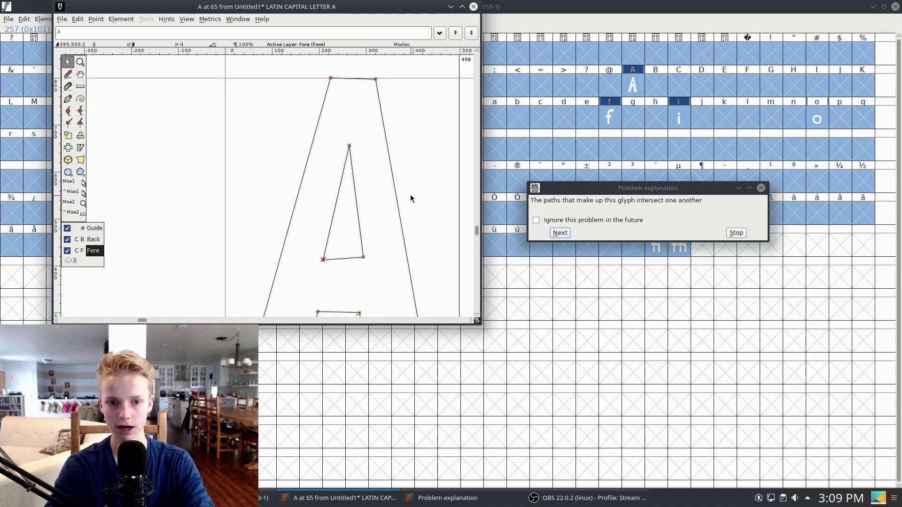
pyautogui.click(560, 233)
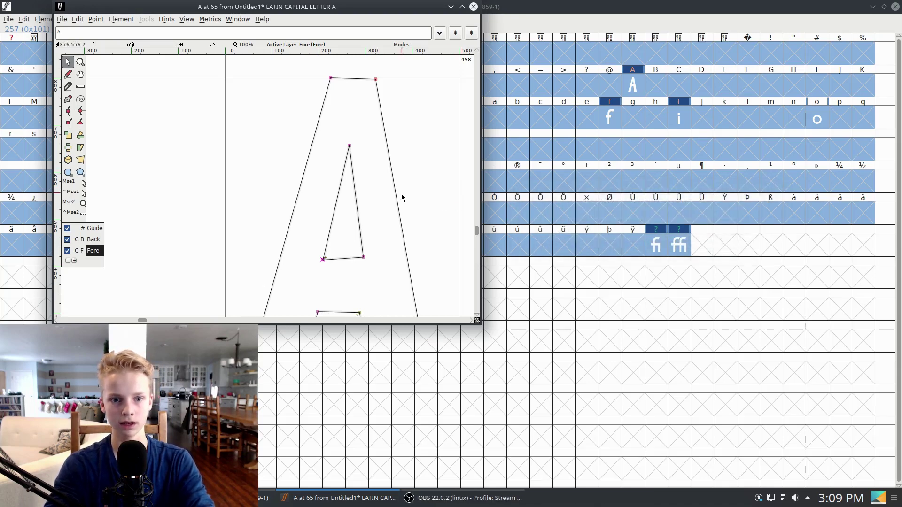
pyautogui.scroll(-4, 401, 197)
pyautogui.keyDown('ctrl'); pyautogui.scroll(-4, 391, 174); pyautogui.keyUp('ctrl')
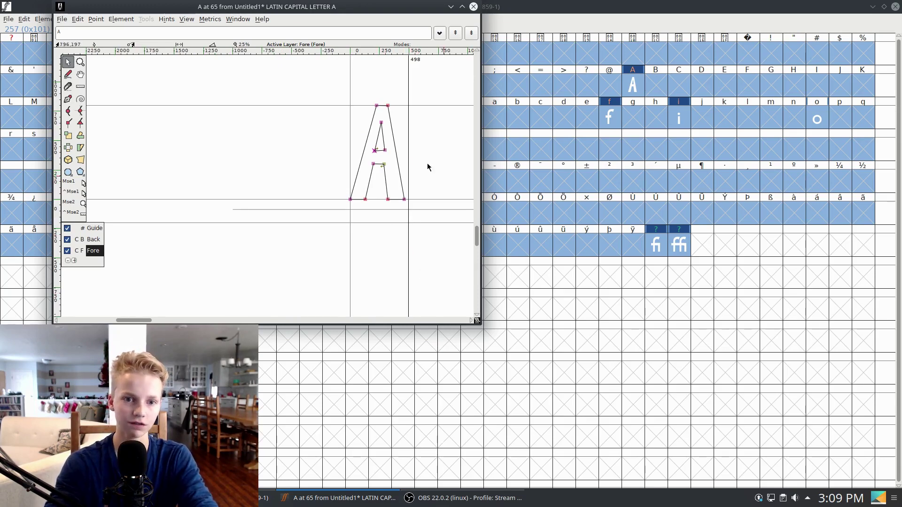
pyautogui.scroll(6, 378, 165)
pyautogui.scroll(4, 368, 169)
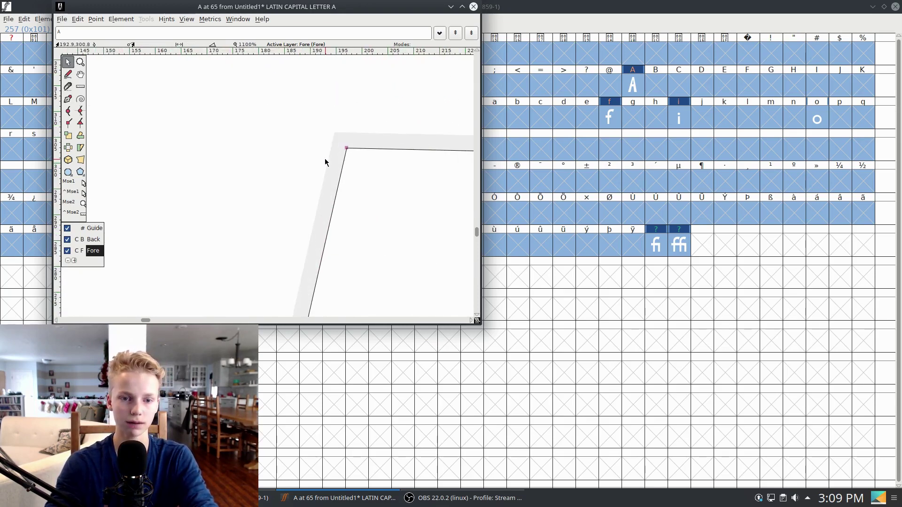
pyautogui.scroll(-8, 343, 176)
pyautogui.scroll(4, 348, 175)
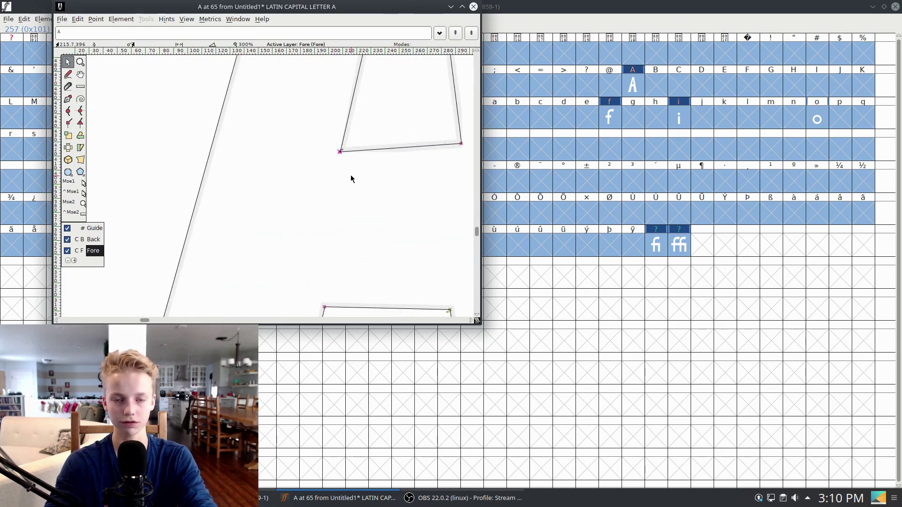
pyautogui.scroll(-7, 360, 178)
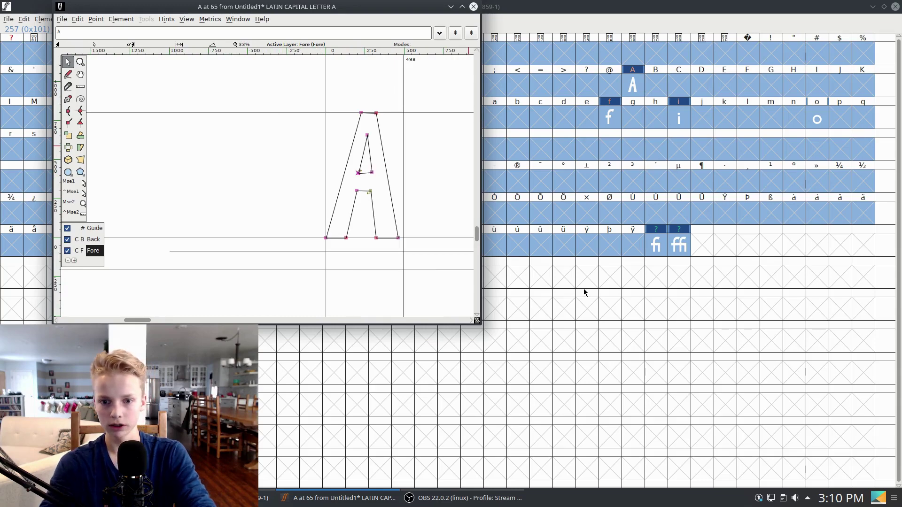
# Step: Close glyph A's editing window, returning to the font grid
pyautogui.click(539, 285)
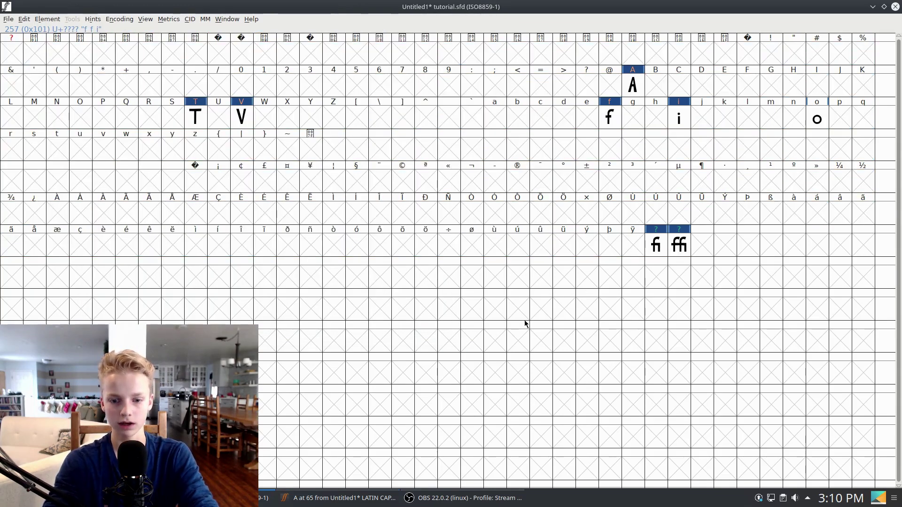
pyautogui.click(338, 498)
pyautogui.click(475, 7)
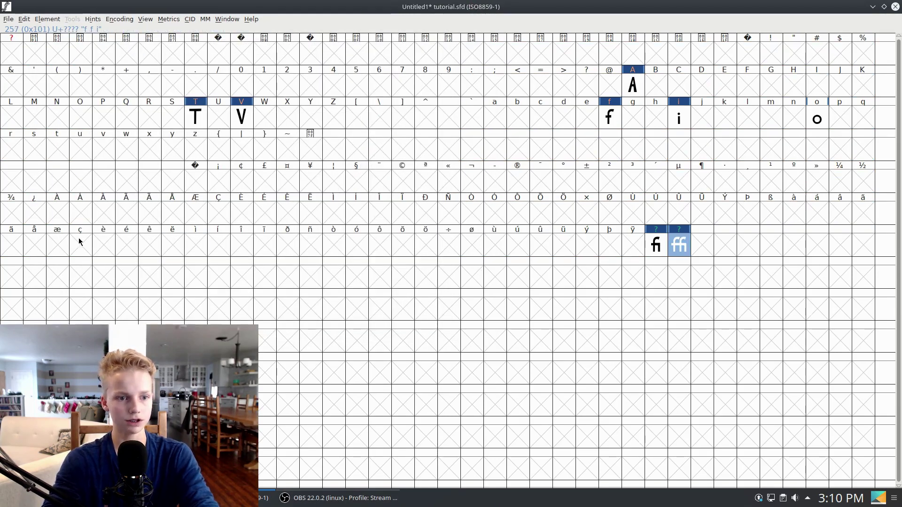
# Step: Start Generate Fonts from the File menu, reposition the dialog, and choose OpenType (CFF) format
pyautogui.click(9, 20)
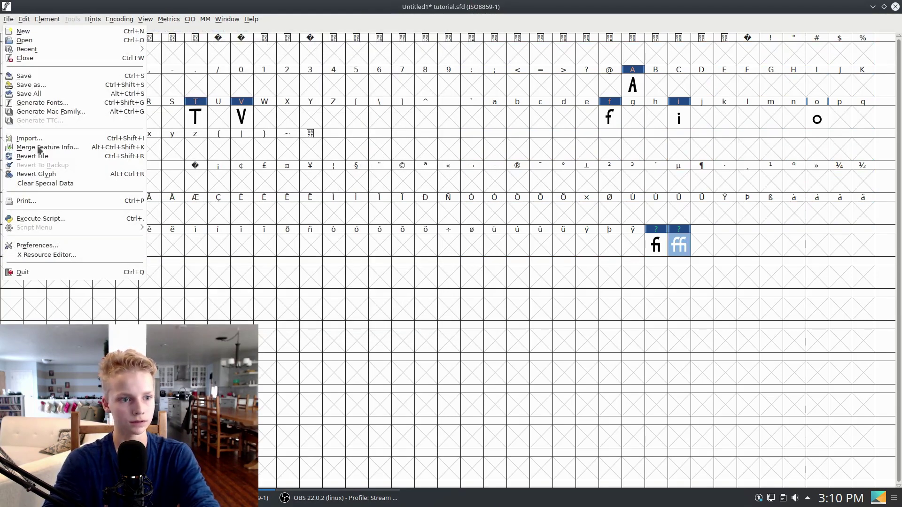
pyautogui.click(34, 103)
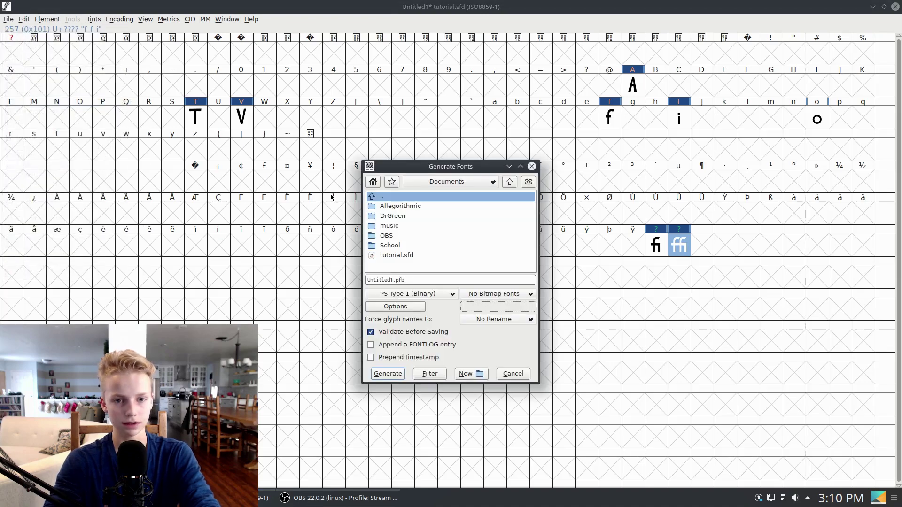
pyautogui.moveTo(460, 168); pyautogui.dragTo(469, 118)
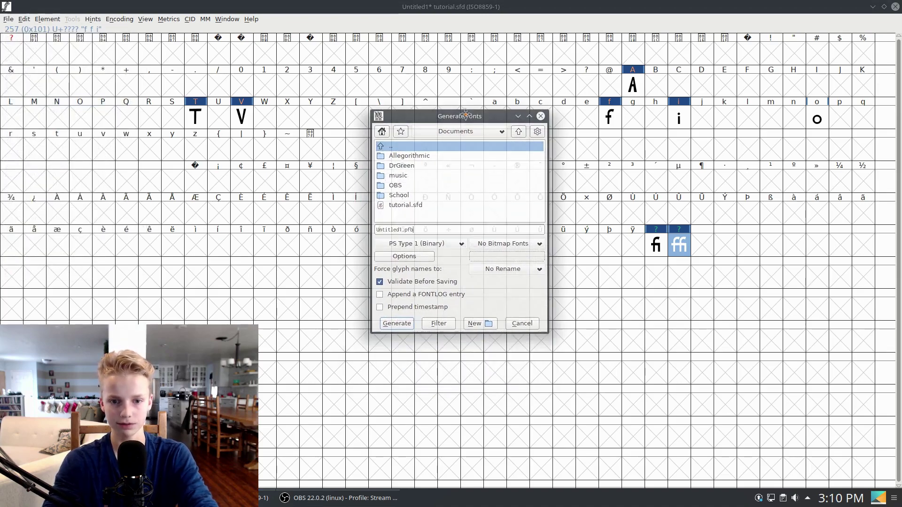
pyautogui.click(453, 242)
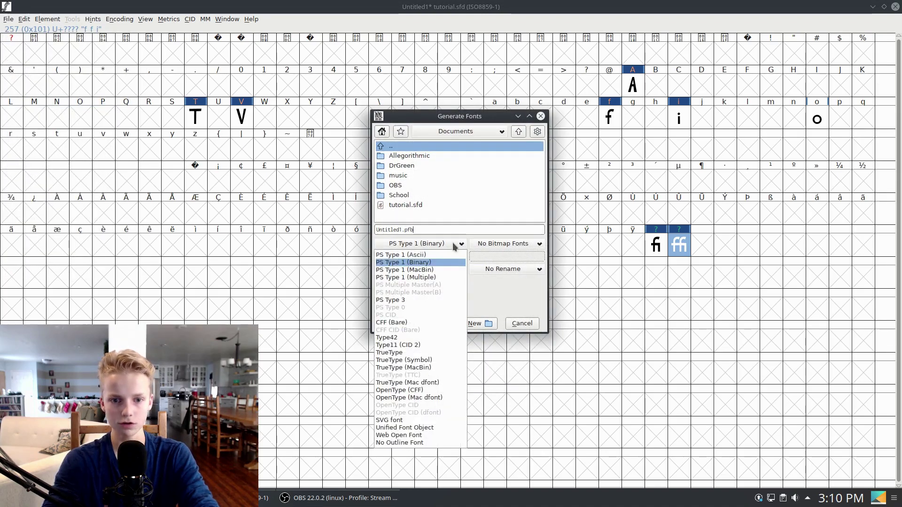
pyautogui.click(408, 391)
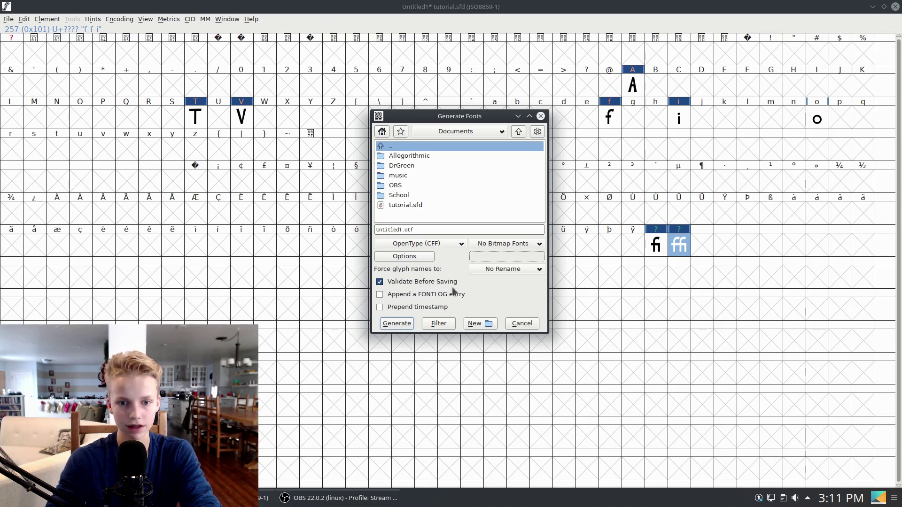
# Step: Rename the output file from Untitled1.otf to test.otf and generate the font
pyautogui.click(390, 229)
pyautogui.doubleClick(402, 230)
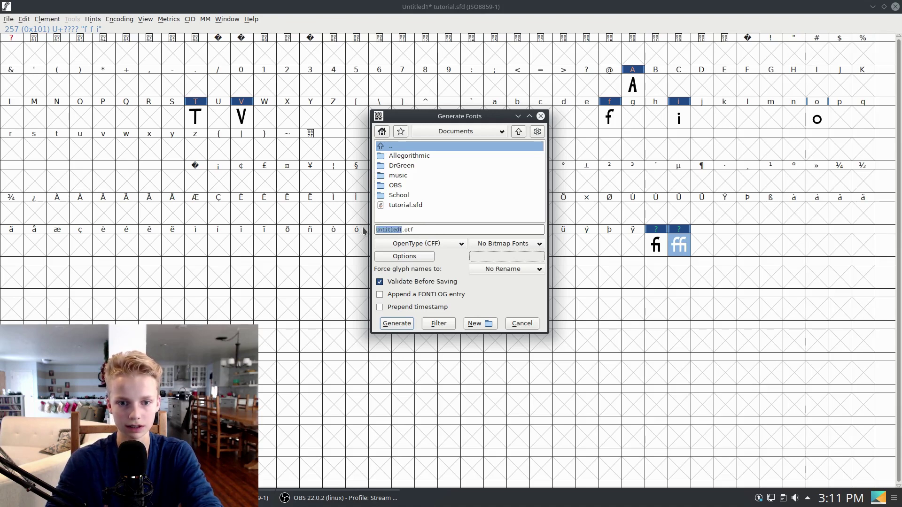
pyautogui.write('t')
pyautogui.write('est')
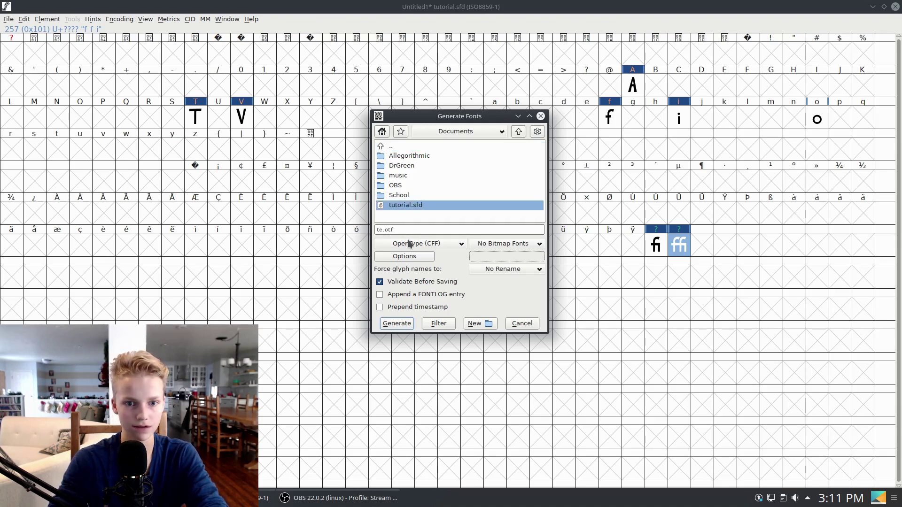
pyautogui.click(414, 228)
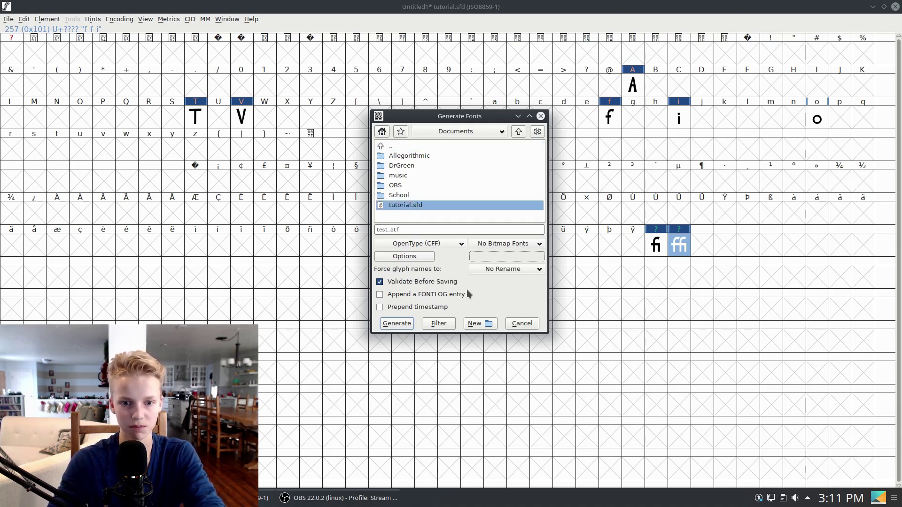
pyautogui.click(397, 324)
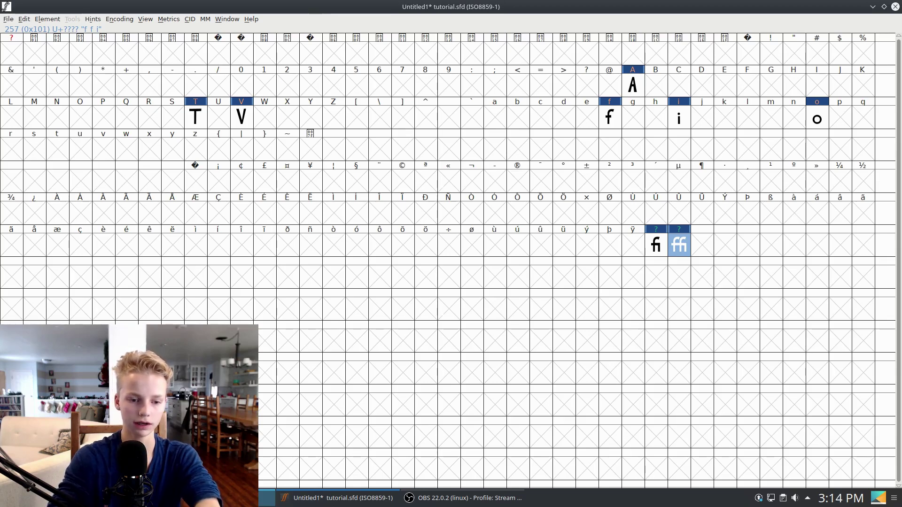
# Step: Switch to Dolphin, select test.otf in Documents and open it with KFontView
pyautogui.hotkey('alt', 'Tab')
pyautogui.click(262, 203)
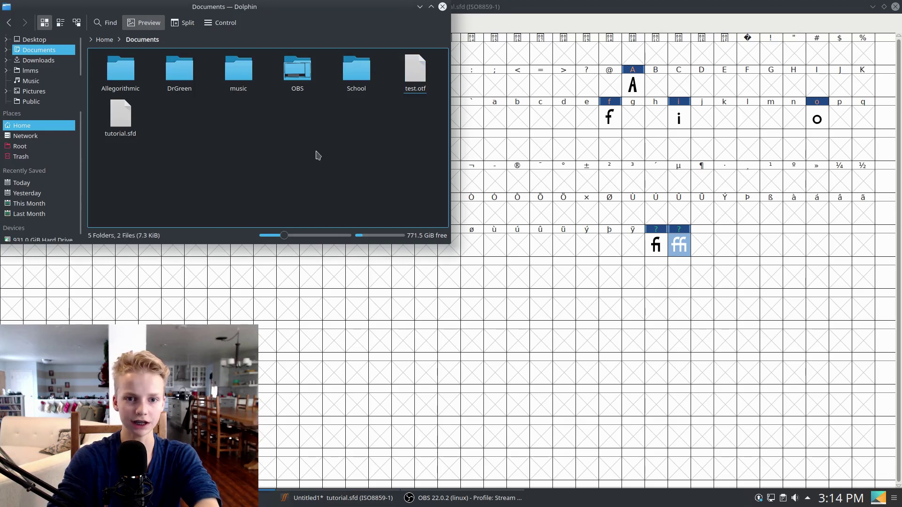
pyautogui.click(423, 83)
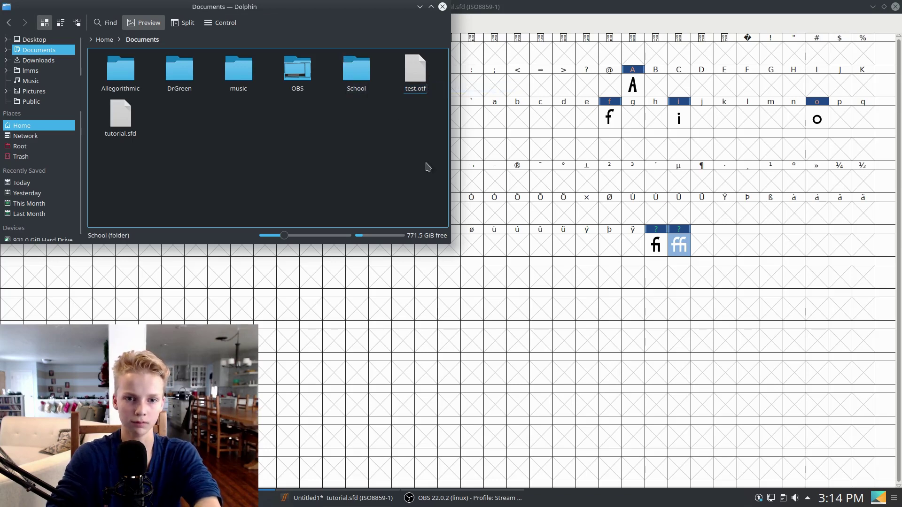
pyautogui.rightClick(414, 84)
pyautogui.moveTo(436, 160)
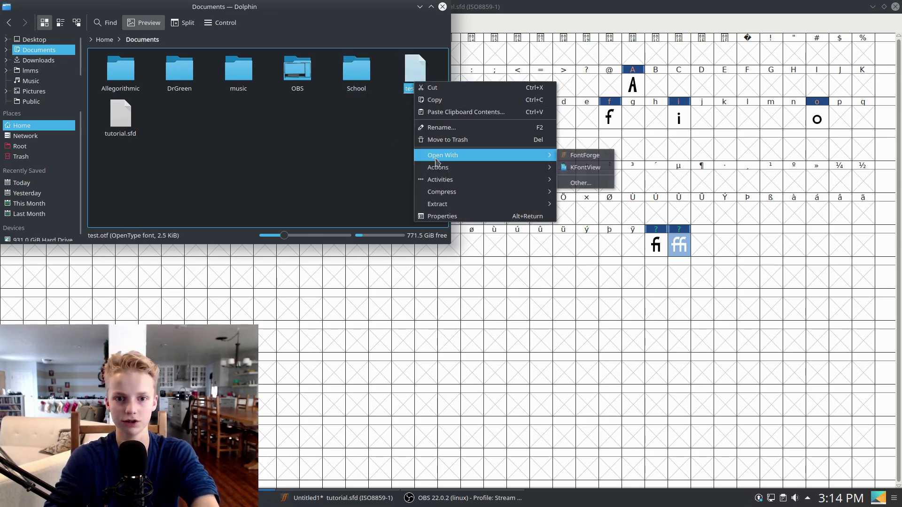
pyautogui.click(583, 170)
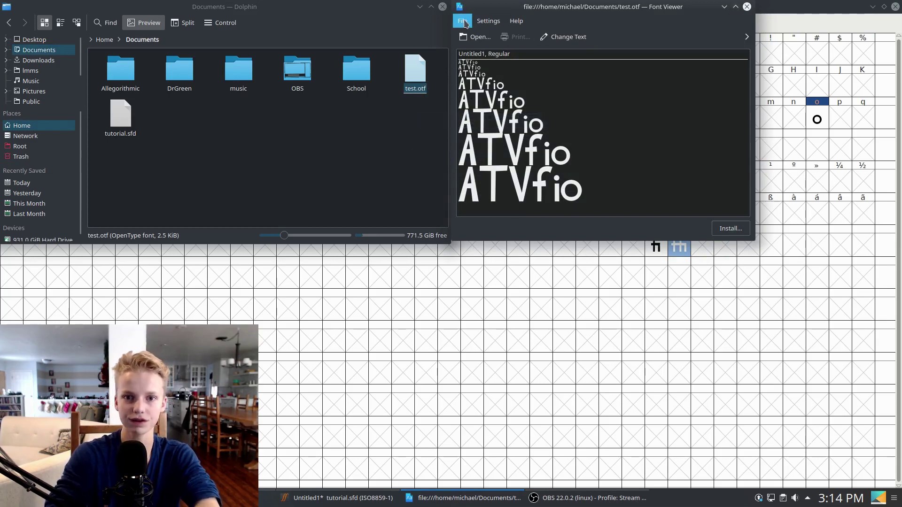
# Step: Close the preview and reopen test.otf in KFontView via Open With
pyautogui.click(747, 6)
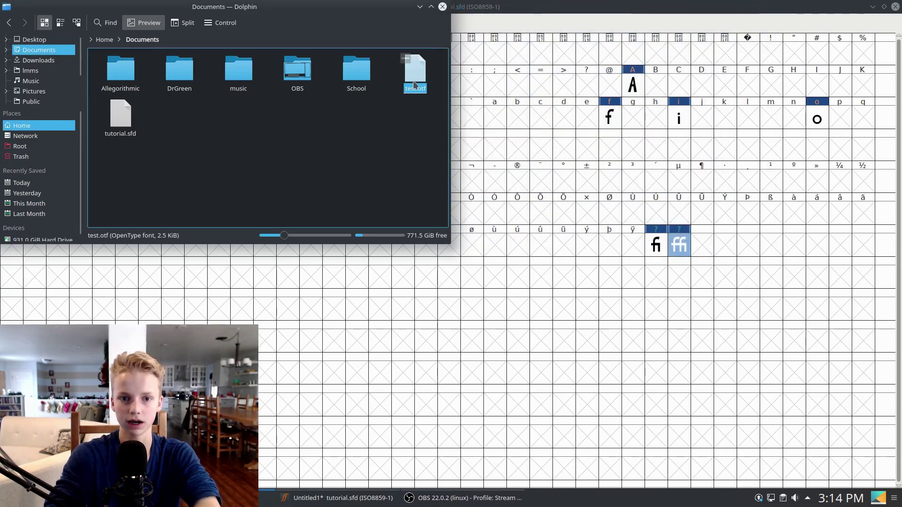
pyautogui.rightClick(415, 83)
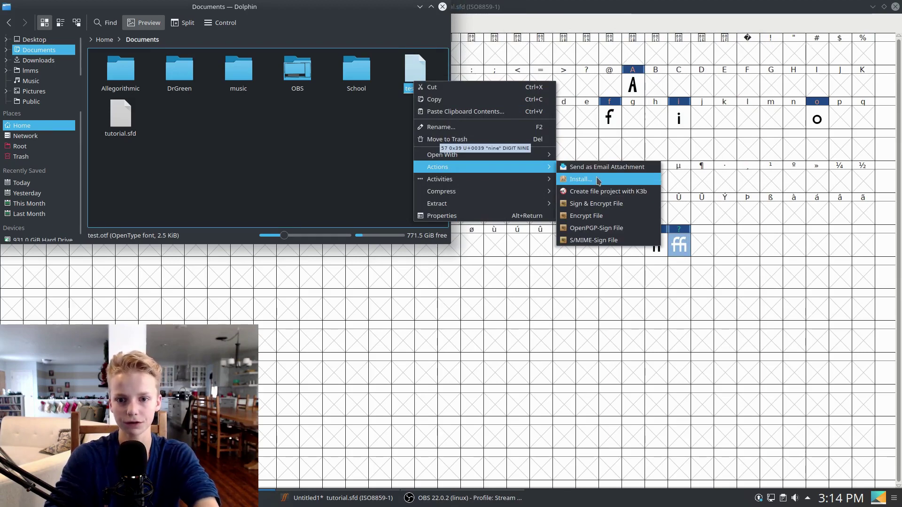
pyautogui.click(366, 184)
pyautogui.rightClick(420, 89)
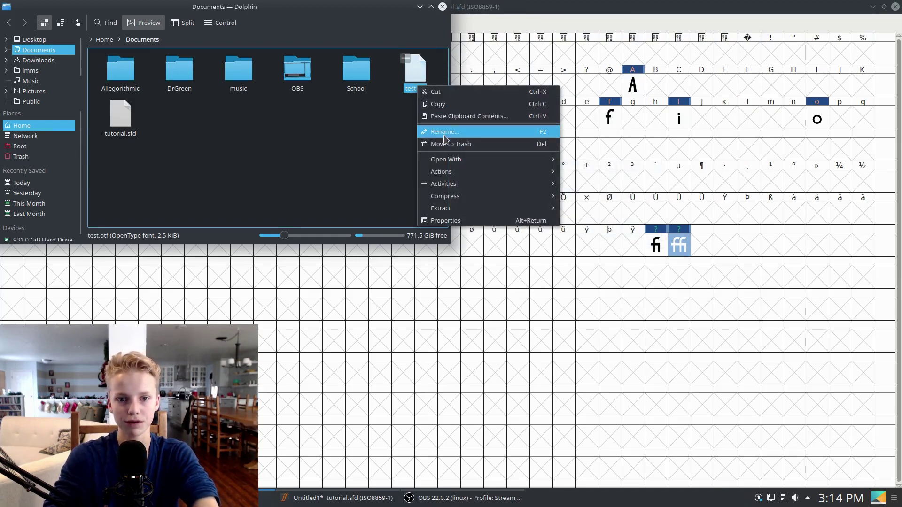
pyautogui.moveTo(446, 161)
pyautogui.click(587, 172)
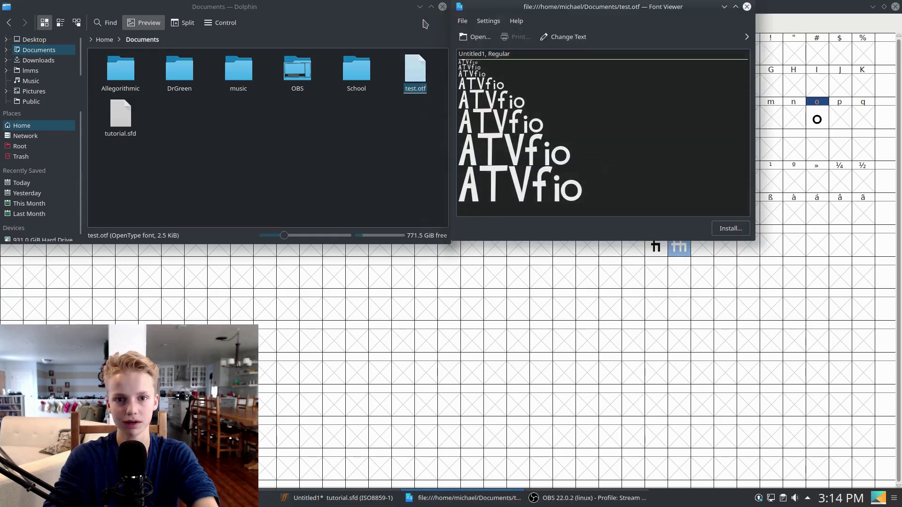
# Step: Browse the font viewer's menu options, then close the font preview
pyautogui.click(488, 21)
pyautogui.moveTo(517, 21)
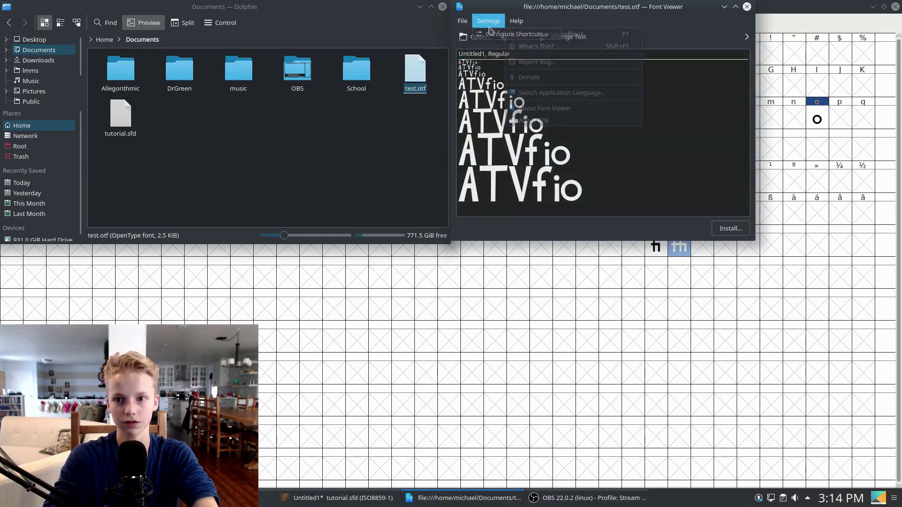
pyautogui.click(517, 20)
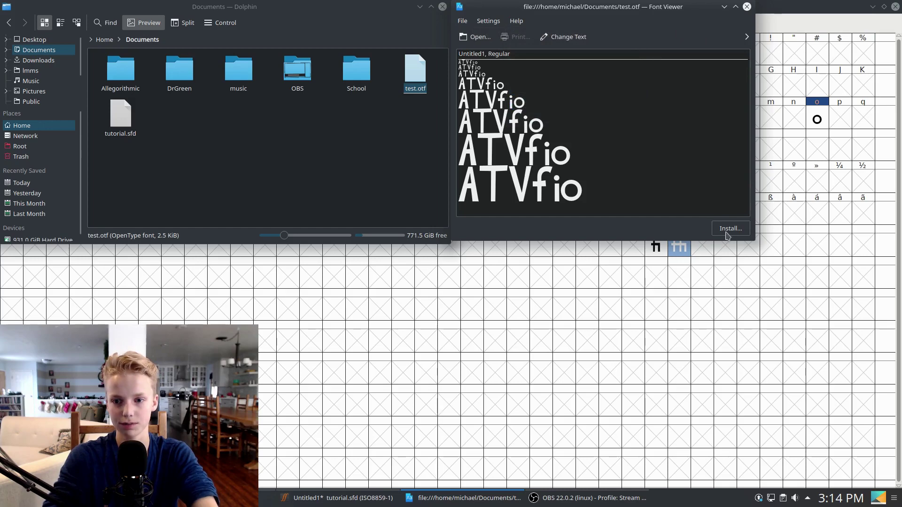
pyautogui.click(747, 7)
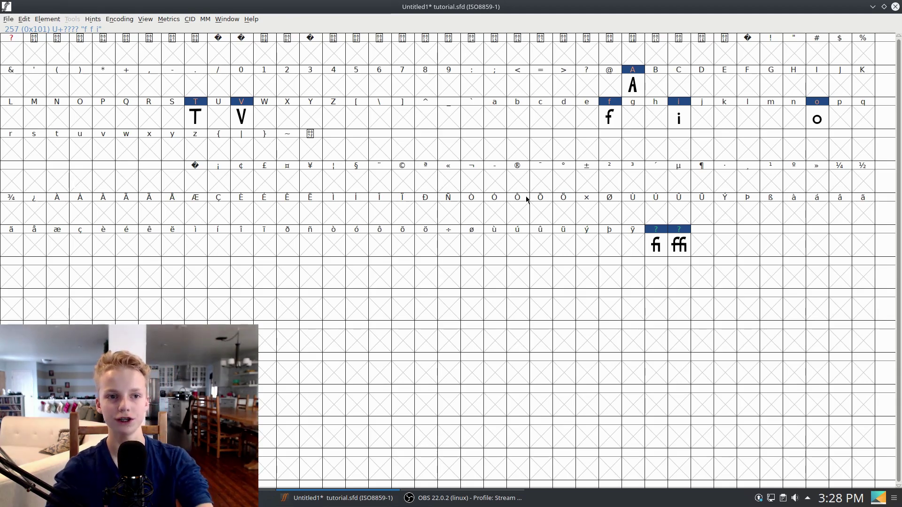
pyautogui.click(24, 20)
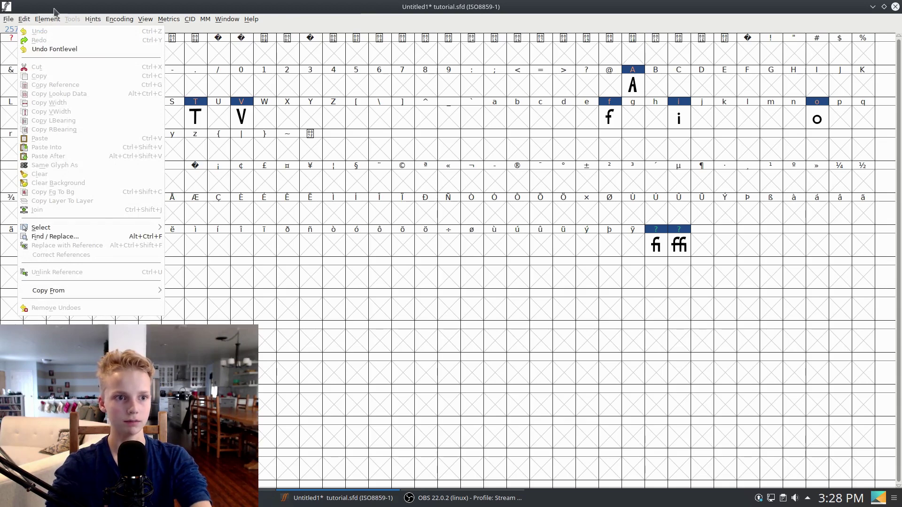
pyautogui.moveTo(47, 19)
pyautogui.click(57, 32)
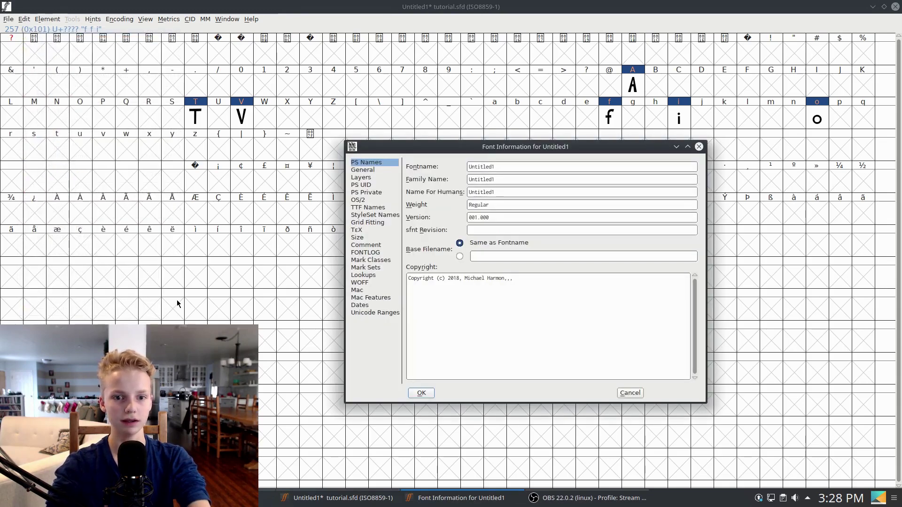
pyautogui.click(363, 268)
pyautogui.click(363, 276)
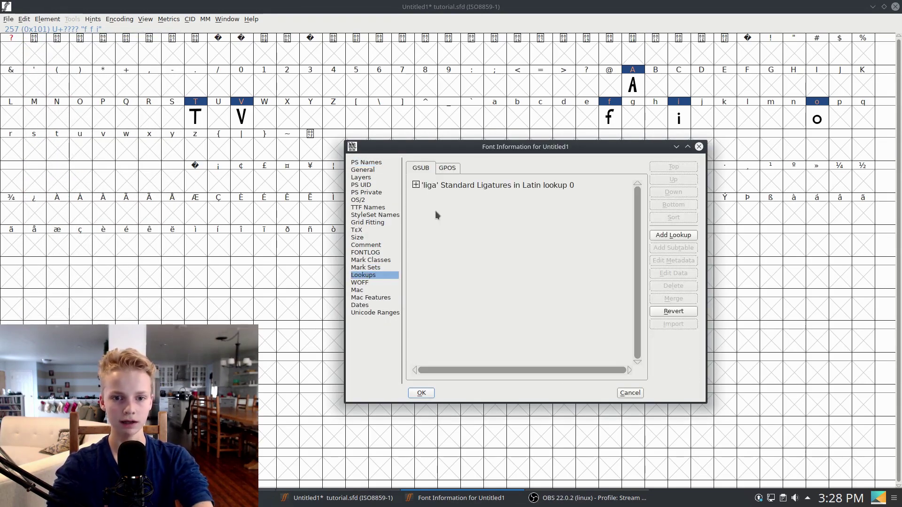
pyautogui.click(663, 236)
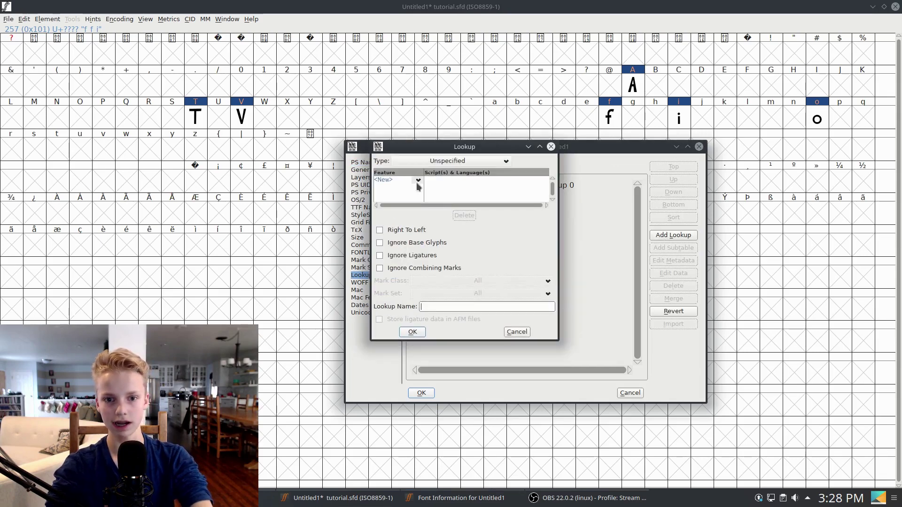
pyautogui.click(431, 164)
pyautogui.click(423, 185)
pyautogui.click(408, 180)
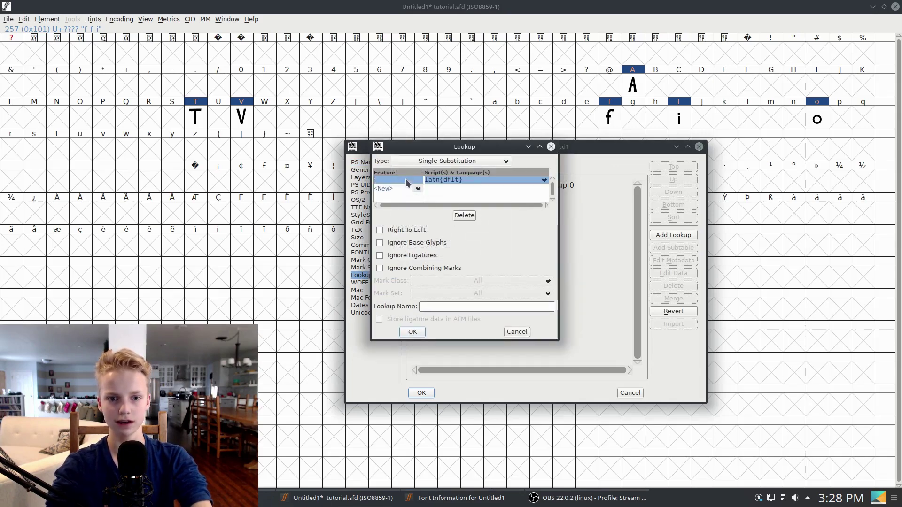
pyautogui.click(418, 191)
pyautogui.scroll(-10, 512, 259)
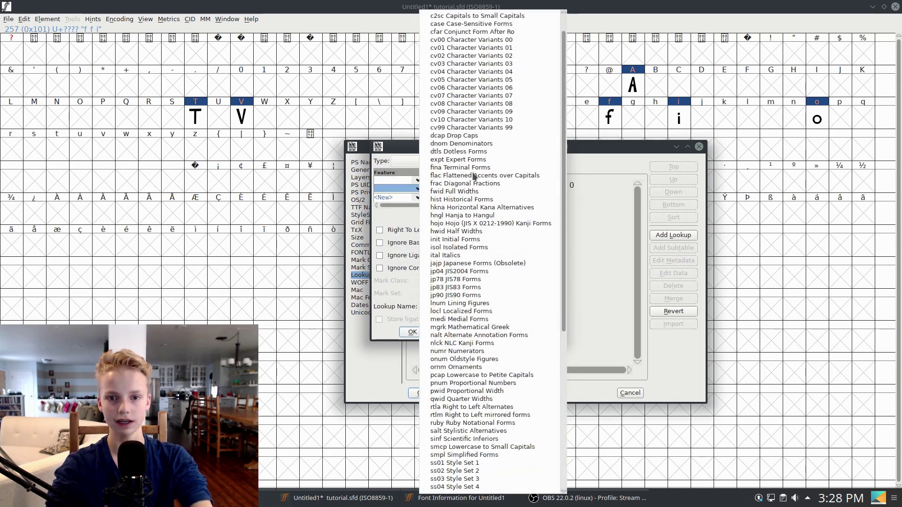
pyautogui.click(395, 162)
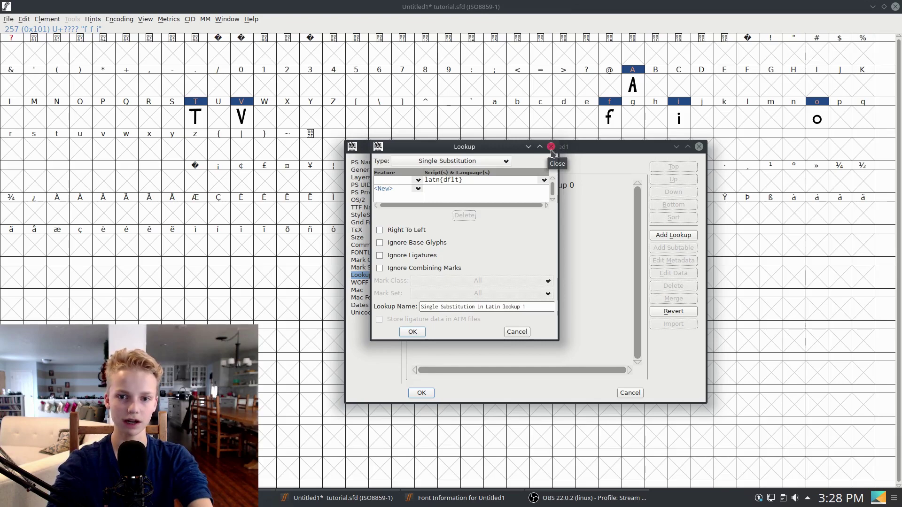
pyautogui.click(551, 146)
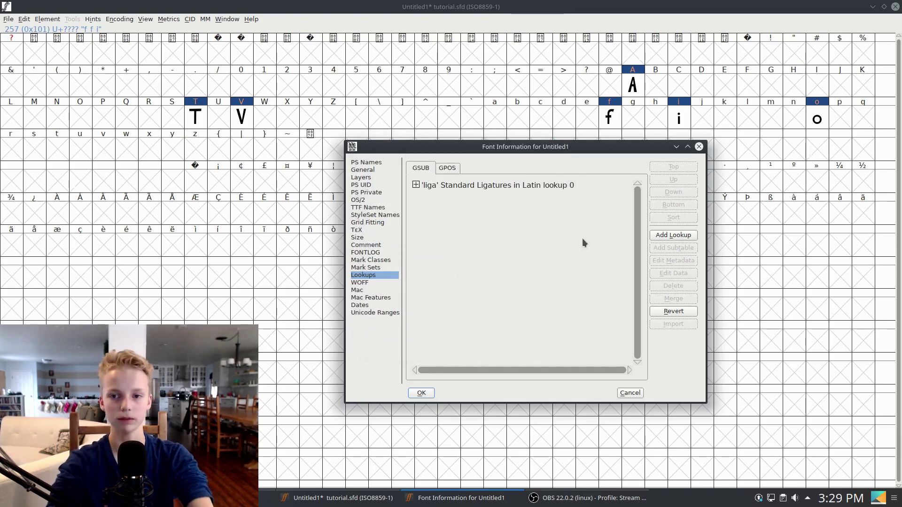
pyautogui.press('Return')
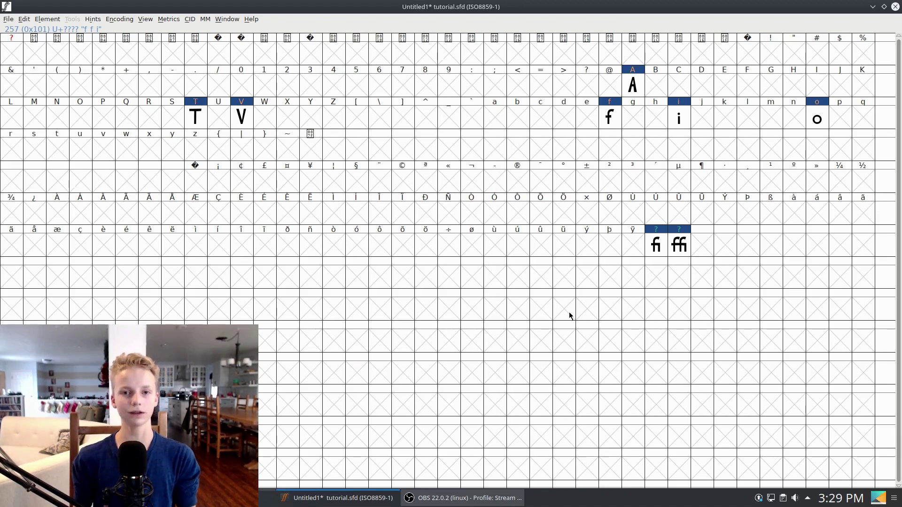